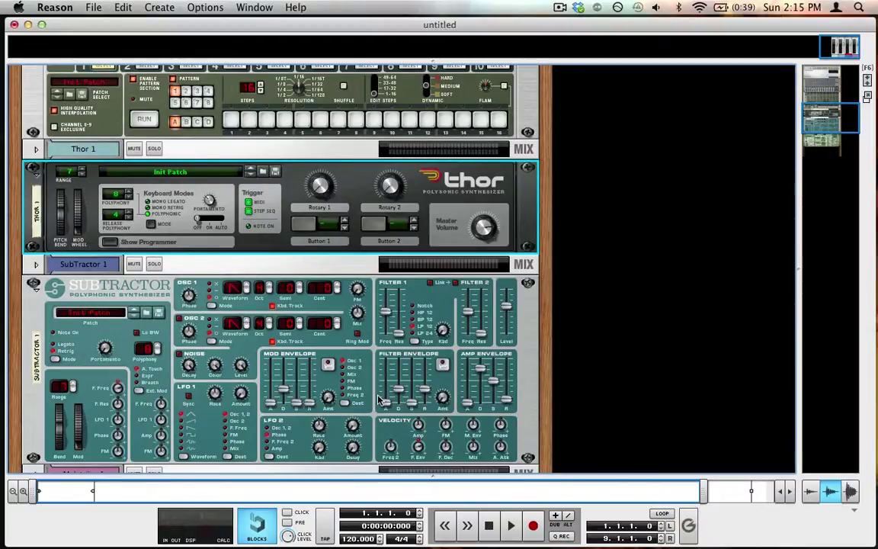
Step: Flip the rack to its rear view and scroll through Thor 1 and SubTractor 1's cabling
{"action": "key", "text": "Tab"}
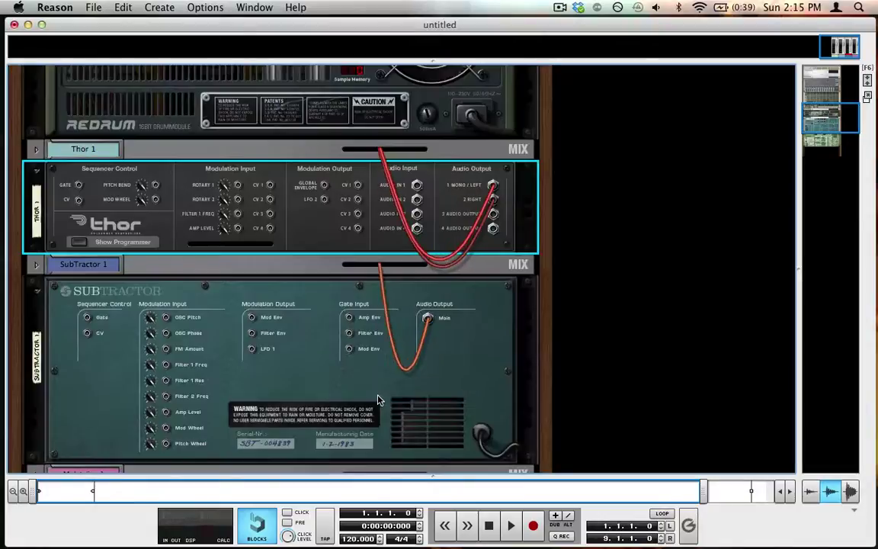
{"action": "scroll", "coordinate": [379, 400], "scroll_direction": "up", "scroll_amount": 2}
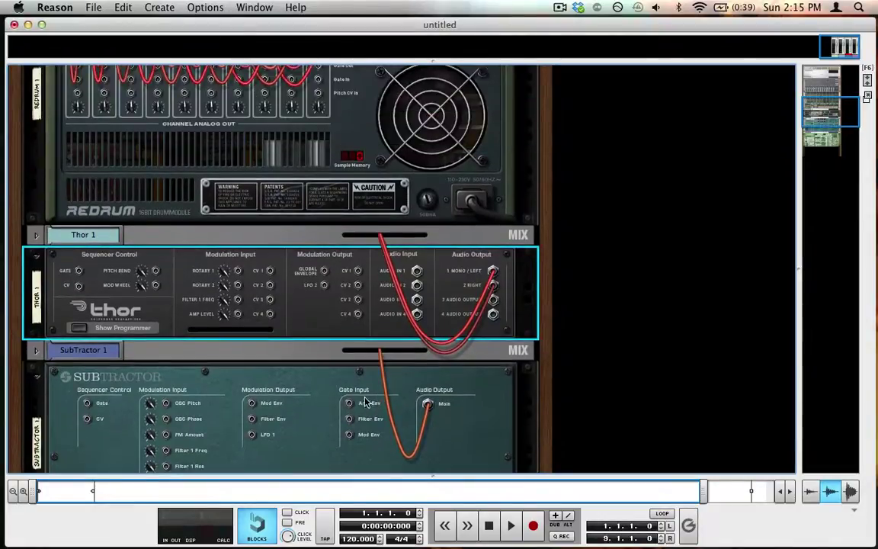
{"action": "scroll", "coordinate": [320, 360], "scroll_direction": "up", "scroll_amount": 4}
{"action": "scroll", "coordinate": [275, 287], "scroll_direction": "down", "scroll_amount": 6}
{"action": "scroll", "coordinate": [275, 287], "scroll_direction": "down", "scroll_amount": 1}
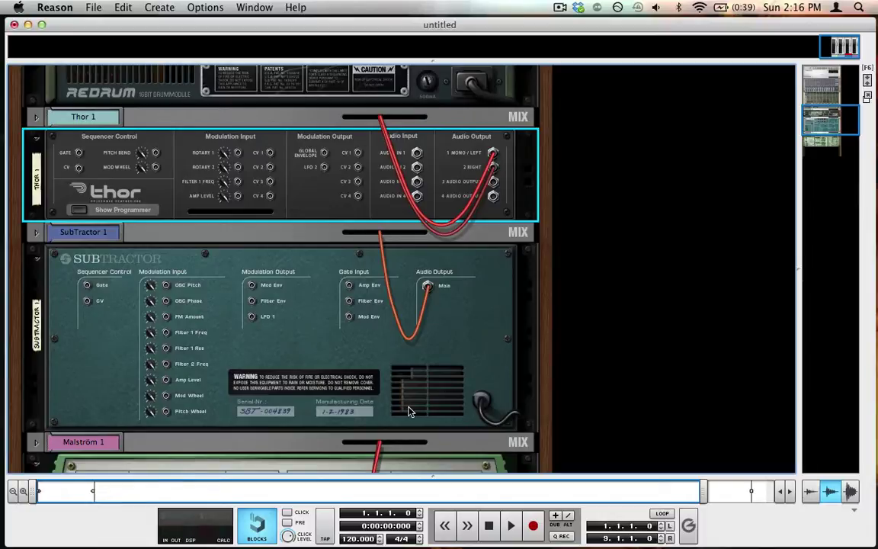
Step: Return the rack to its front panels and add a second Thor synthesizer
{"action": "key", "text": "Tab"}
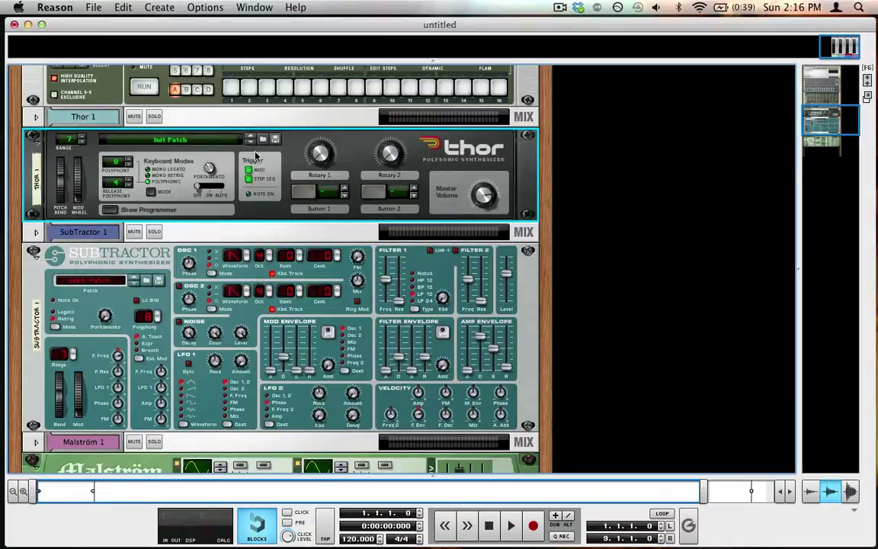
{"action": "left_click", "coordinate": [159, 7]}
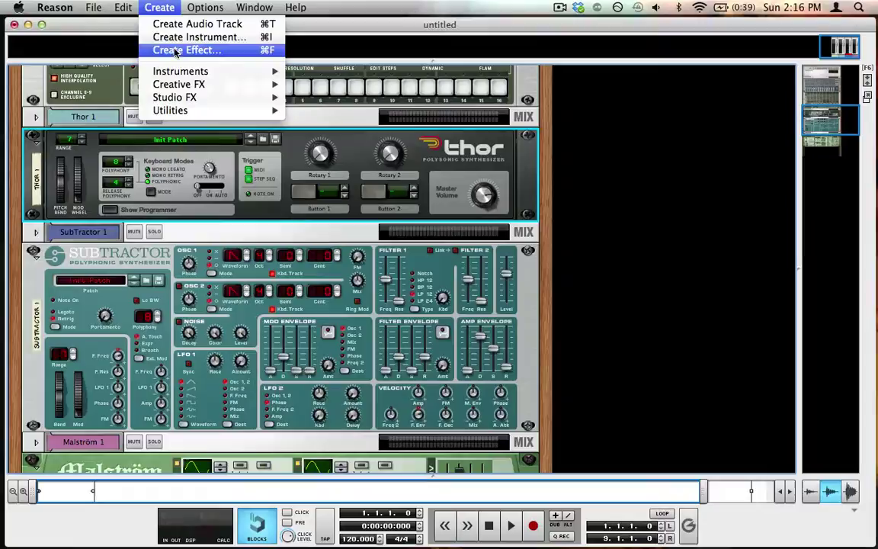
{"action": "mouse_move", "coordinate": [252, 71]}
{"action": "left_click", "coordinate": [368, 107]}
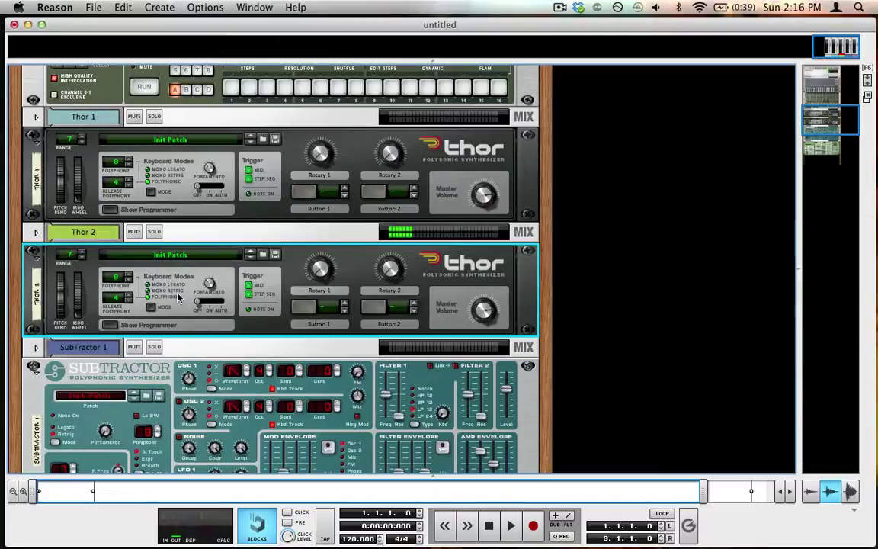
Step: Add The Echo effect to the rack from Create > Creative FX
{"action": "left_click", "coordinate": [206, 7]}
{"action": "mouse_move", "coordinate": [160, 6]}
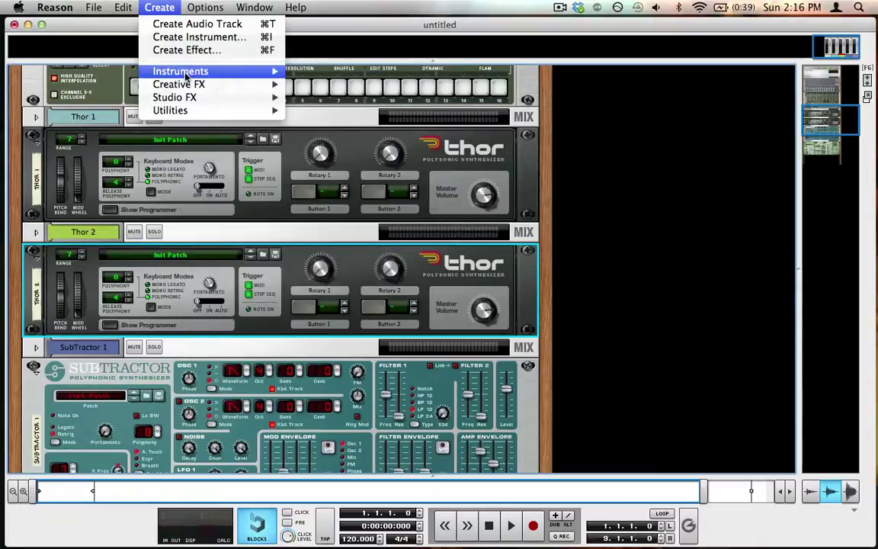
{"action": "mouse_move", "coordinate": [186, 85]}
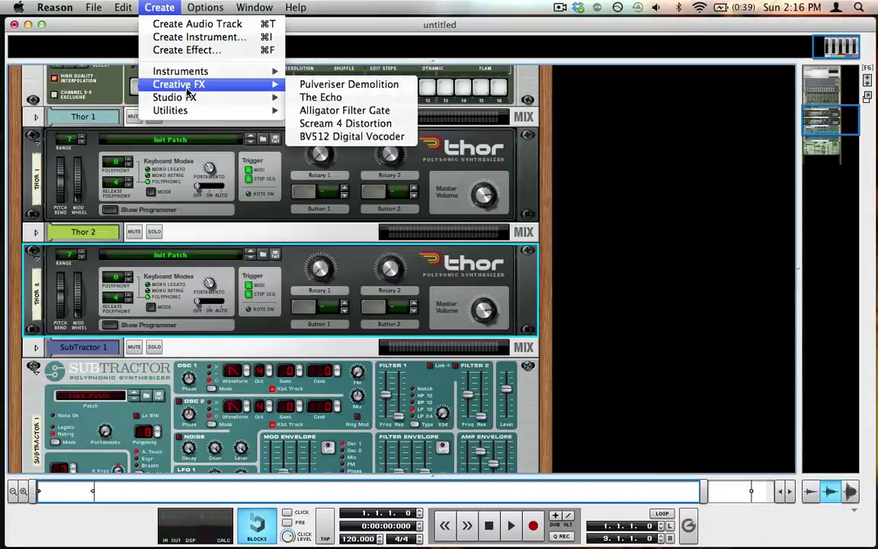
{"action": "left_click", "coordinate": [313, 97]}
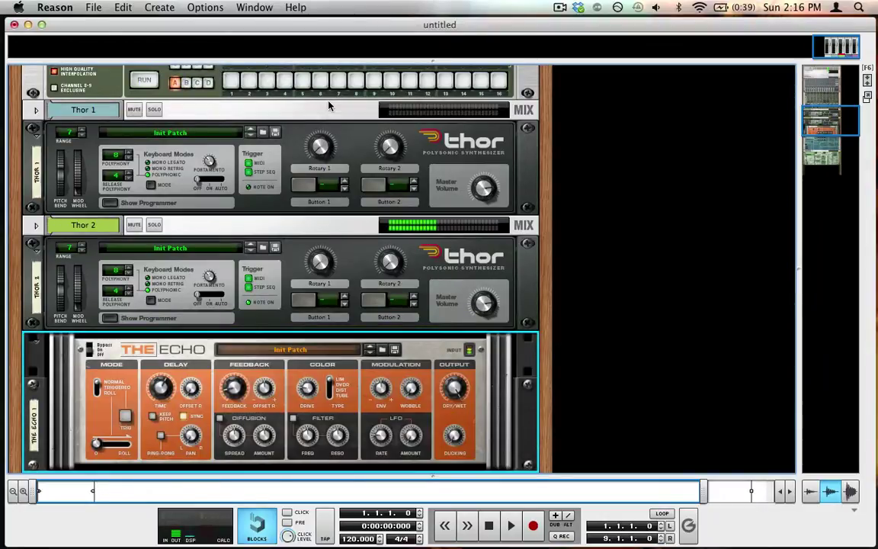
Step: Flip the rack to its rear to inspect Thor 2's audio output cabled into The Echo
{"action": "scroll", "coordinate": [343, 168], "scroll_direction": "down", "scroll_amount": 5}
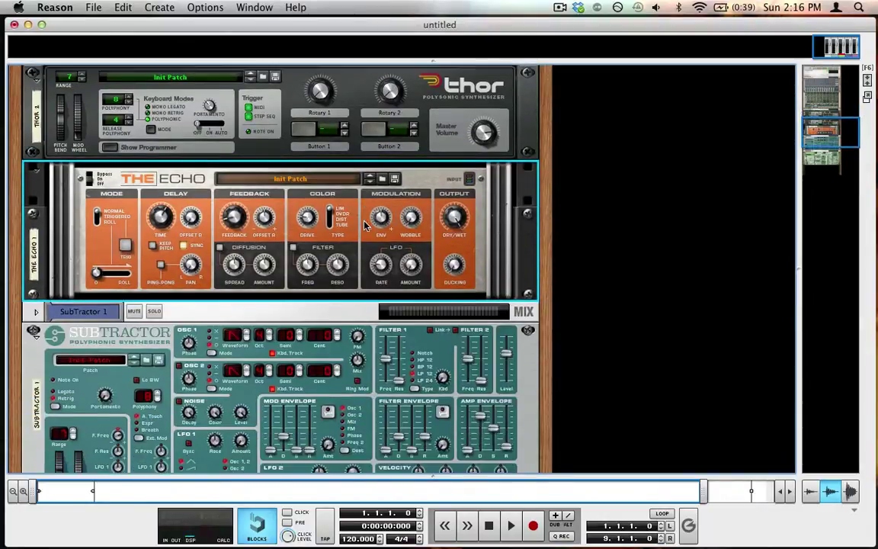
{"action": "key", "text": "Tab"}
{"action": "scroll", "coordinate": [361, 226], "scroll_direction": "up", "scroll_amount": 3}
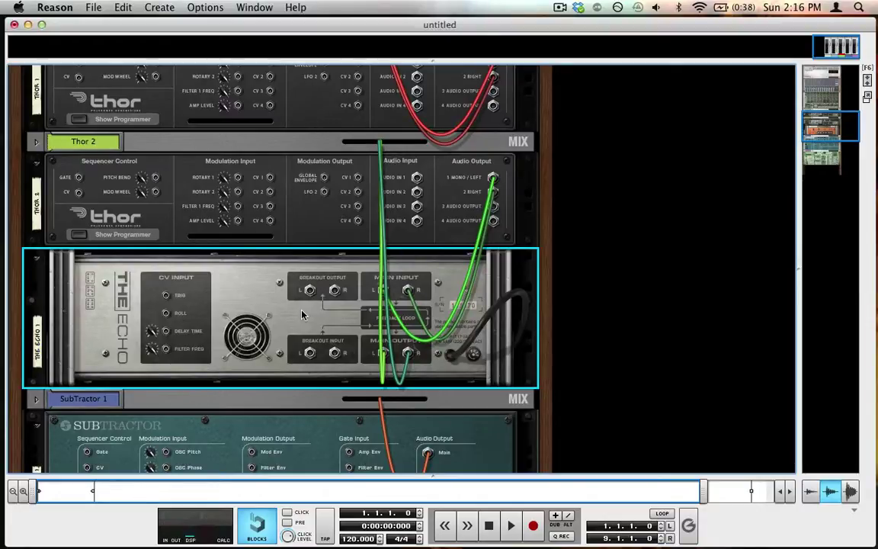
Step: Delete the cabled Echo and insert a new The Echo directly below Thor 2
{"action": "key", "text": "BackSpace"}
{"action": "key", "text": "Return"}
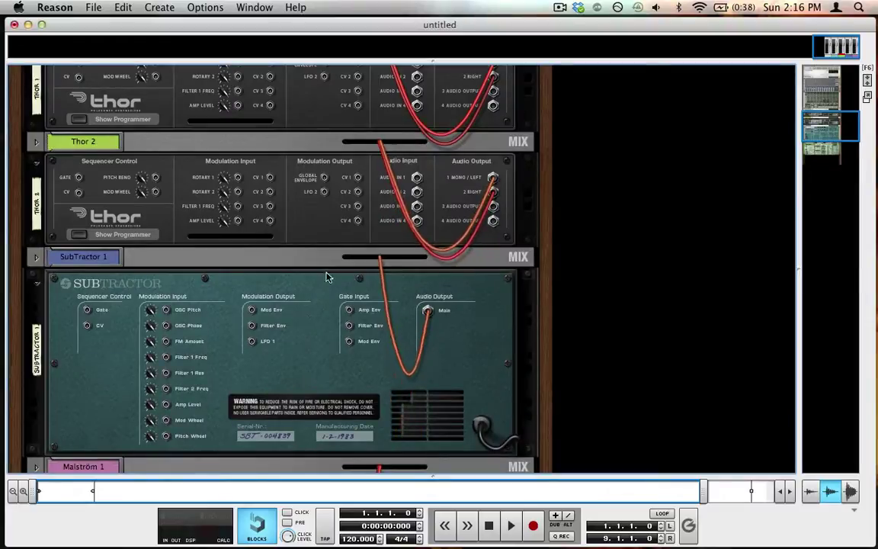
{"action": "left_click", "coordinate": [314, 231]}
{"action": "left_click", "coordinate": [88, 7]}
{"action": "mouse_move", "coordinate": [160, 7]}
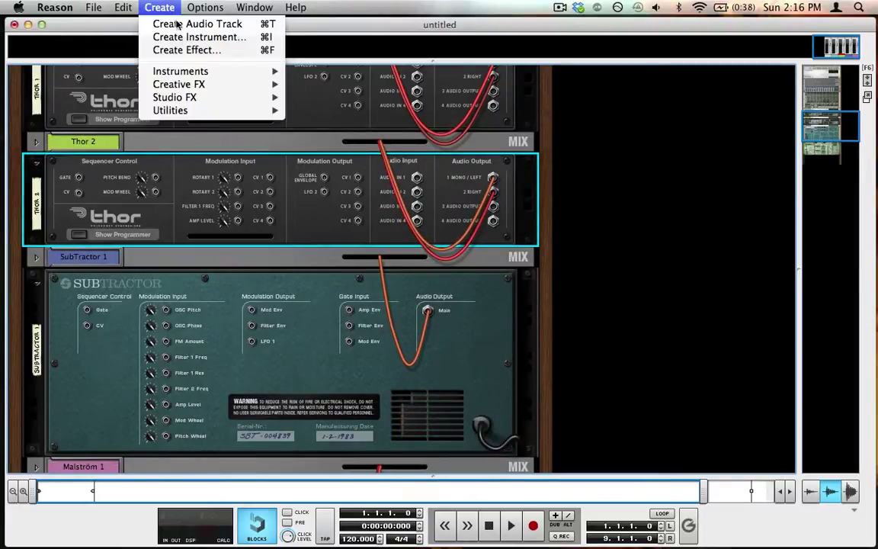
{"action": "mouse_move", "coordinate": [202, 83]}
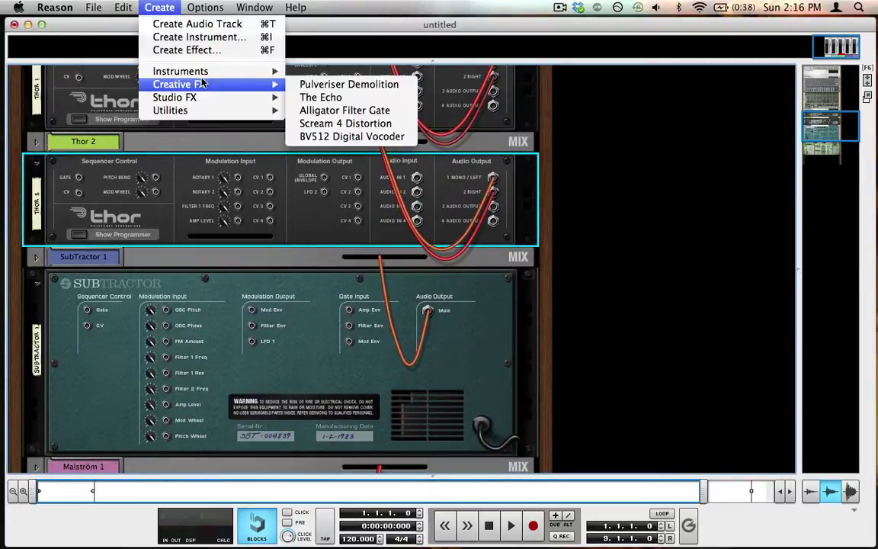
{"action": "left_click", "coordinate": [321, 97]}
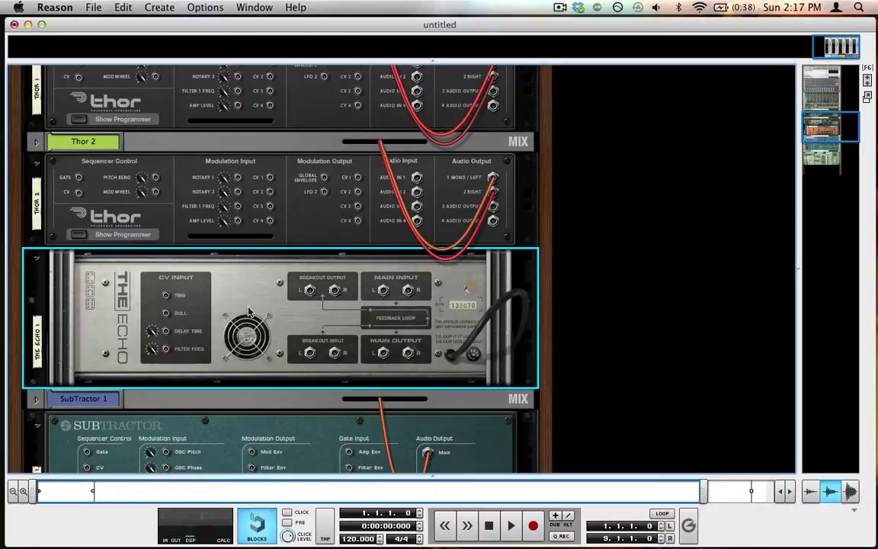
Step: Delete the Echo and the extra Thor device group, leaving Redrum, Thor 1, SubTractor 1 and Malström 1
{"action": "key", "text": "BackSpace"}
{"action": "key", "text": "Return"}
{"action": "left_click", "coordinate": [301, 238]}
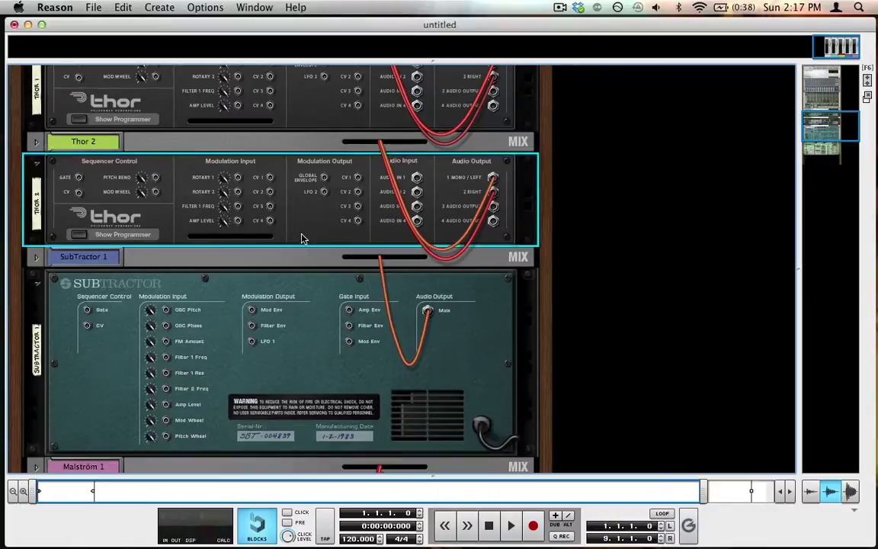
{"action": "key", "text": "BackSpace"}
{"action": "key", "text": "Return"}
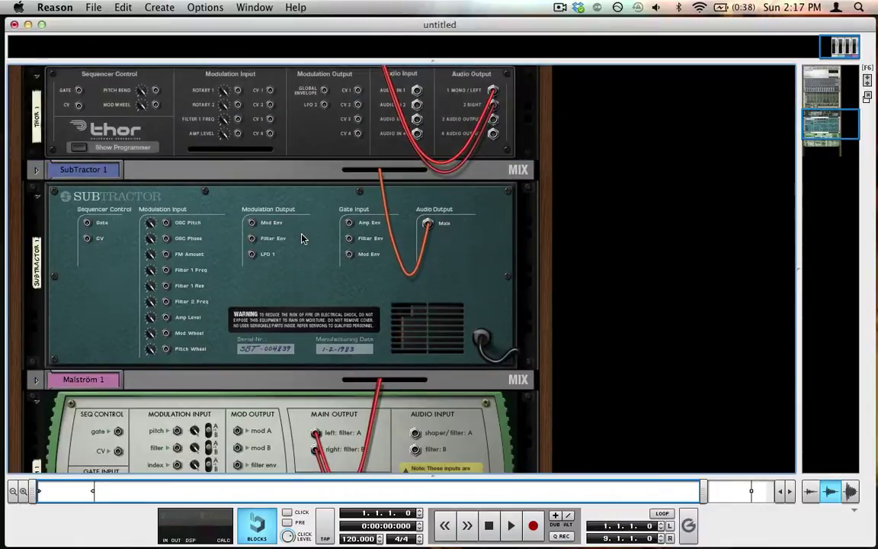
{"action": "scroll", "coordinate": [301, 239], "scroll_direction": "up", "scroll_amount": 3}
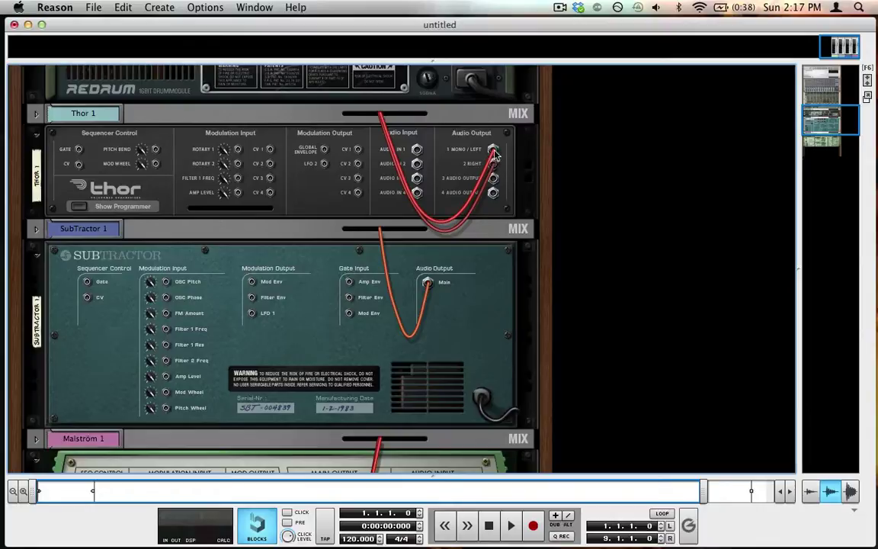
{"action": "left_click", "coordinate": [453, 176]}
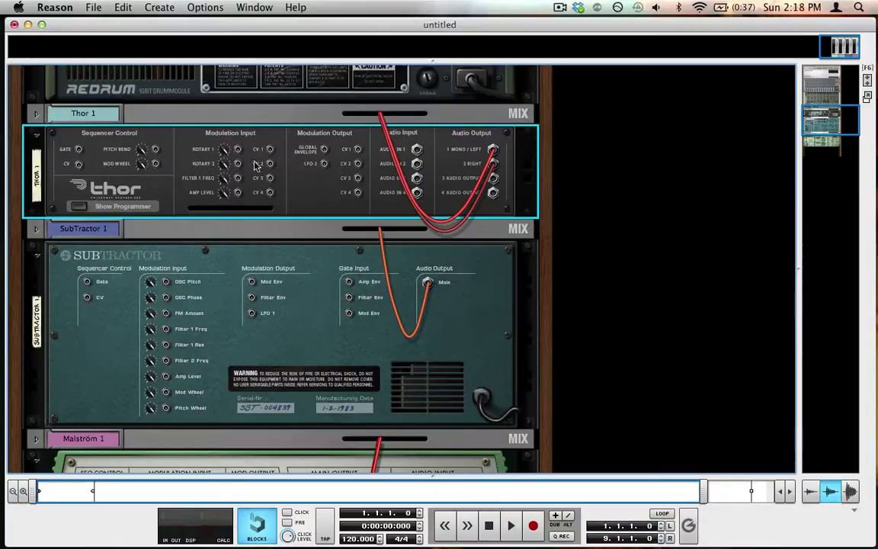
{"action": "left_click_drag", "start_coordinate": [270, 149], "coordinate": [245, 183]}
{"action": "left_click_drag", "start_coordinate": [323, 149], "coordinate": [309, 167]}
{"action": "left_click_drag", "start_coordinate": [238, 153], "coordinate": [269, 176]}
{"action": "left_click_drag", "start_coordinate": [416, 149], "coordinate": [366, 152]}
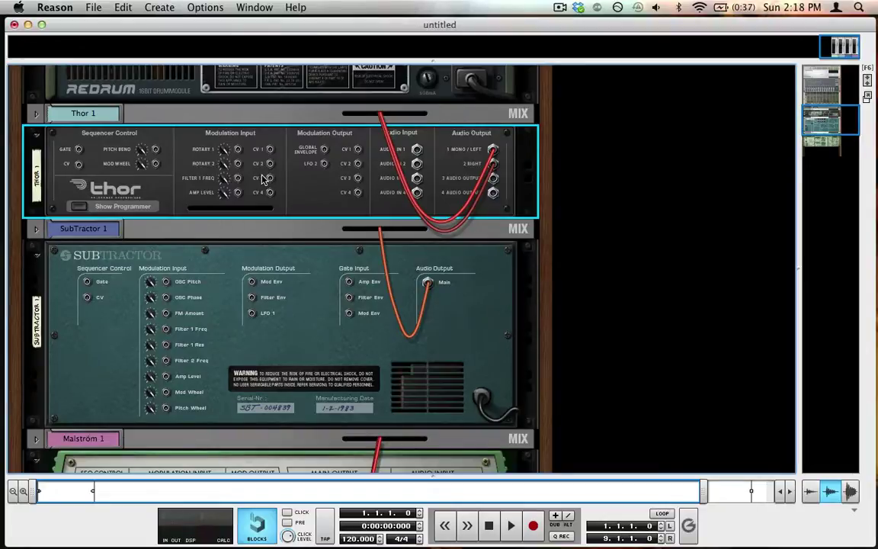
{"action": "scroll", "coordinate": [262, 178], "scroll_direction": "down", "scroll_amount": 3}
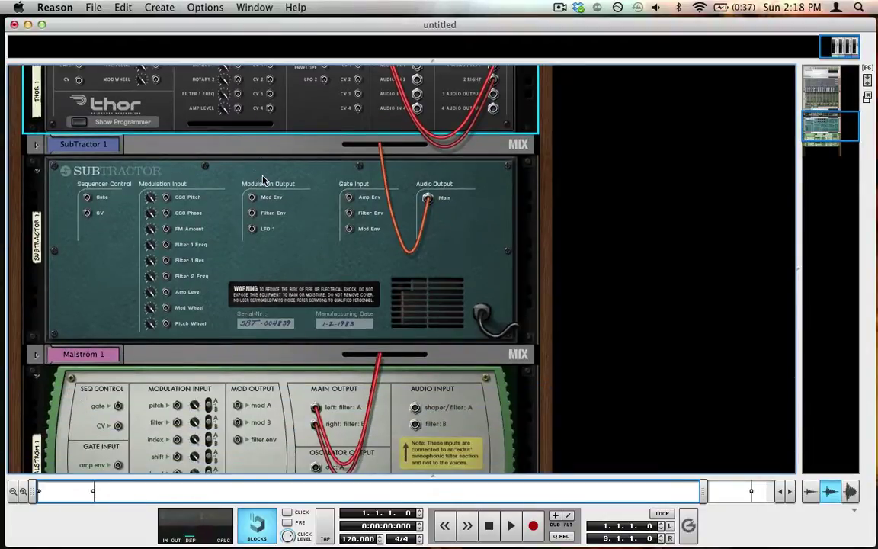
Step: Switch to the sequencer and back with F7, then flip the rack to its front panels
{"action": "key", "text": "F7"}
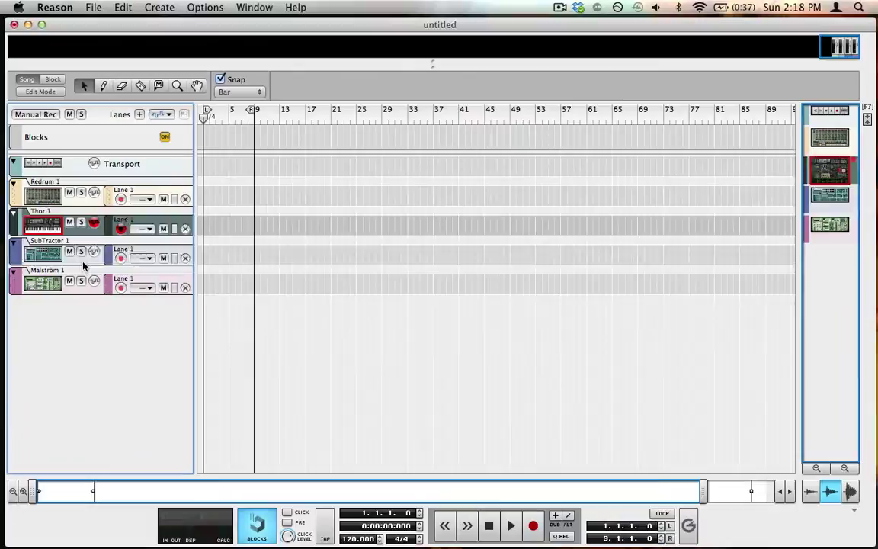
{"action": "key", "text": "F7"}
{"action": "scroll", "coordinate": [139, 229], "scroll_direction": "up", "scroll_amount": 3}
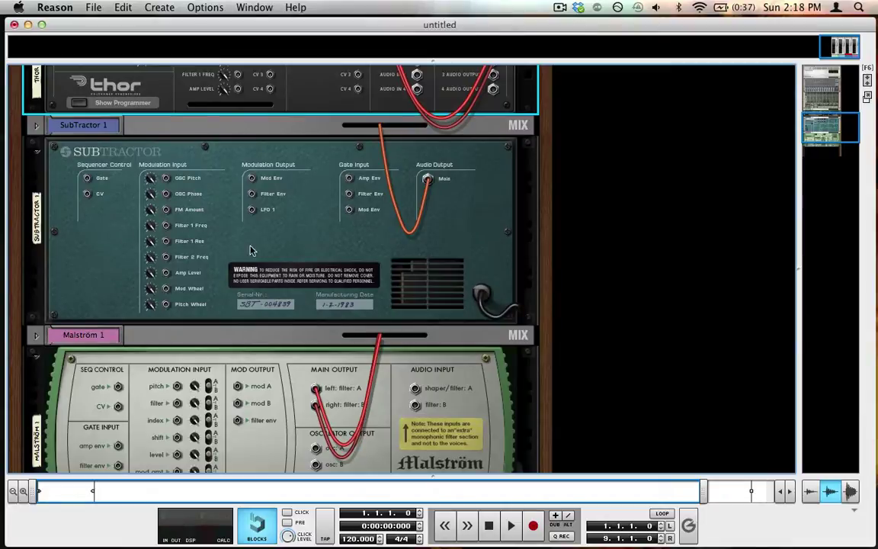
{"action": "key", "text": "Tab"}
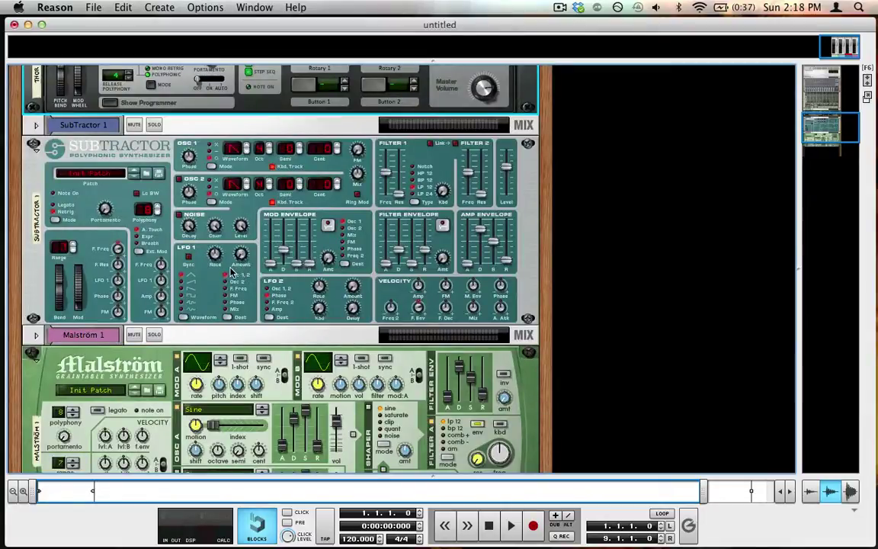
{"action": "key", "text": "Tab"}
{"action": "key", "text": "Tab"}
Step: Select the SubTractor 1 device in the rack
{"action": "left_click", "coordinate": [181, 287]}
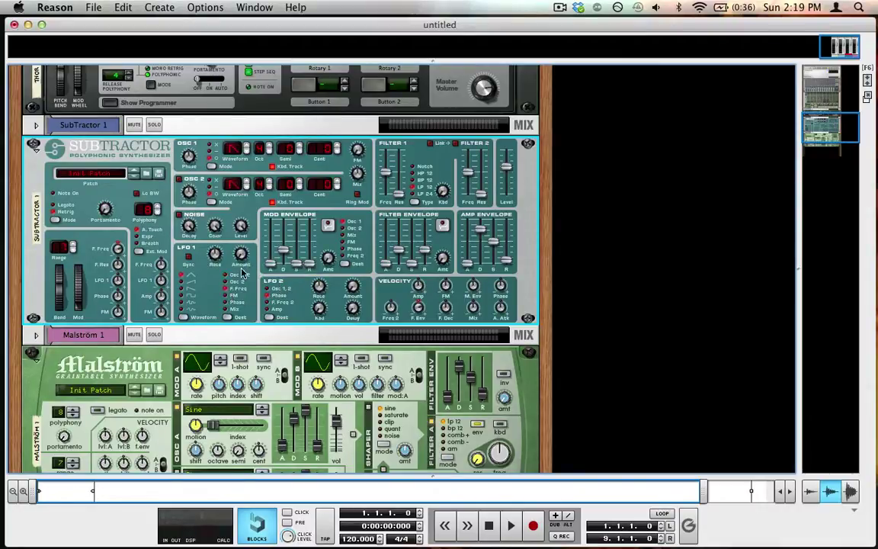
Step: Drag SubTractor's LFO 1 Amount knob up to around 127
{"action": "left_click_drag", "start_coordinate": [242, 259], "coordinate": [234, 132]}
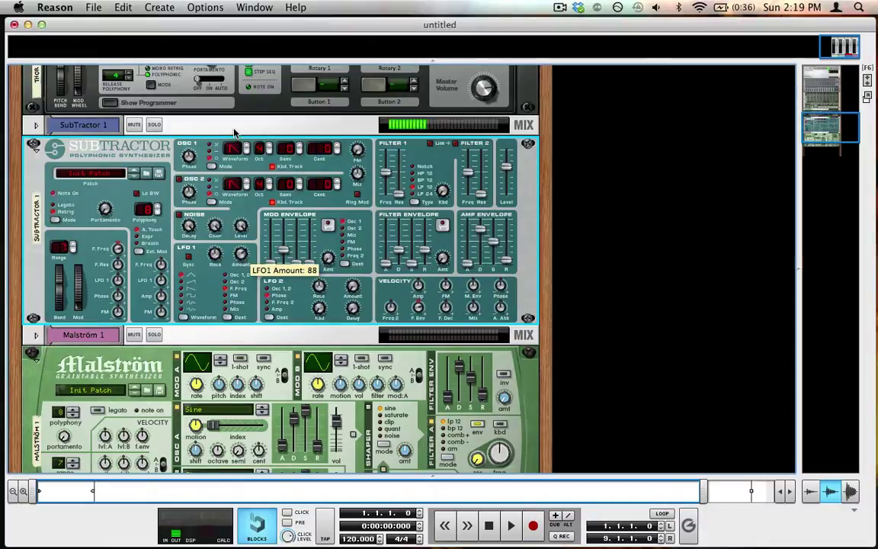
{"action": "left_click_drag", "start_coordinate": [234, 132], "coordinate": [207, 8]}
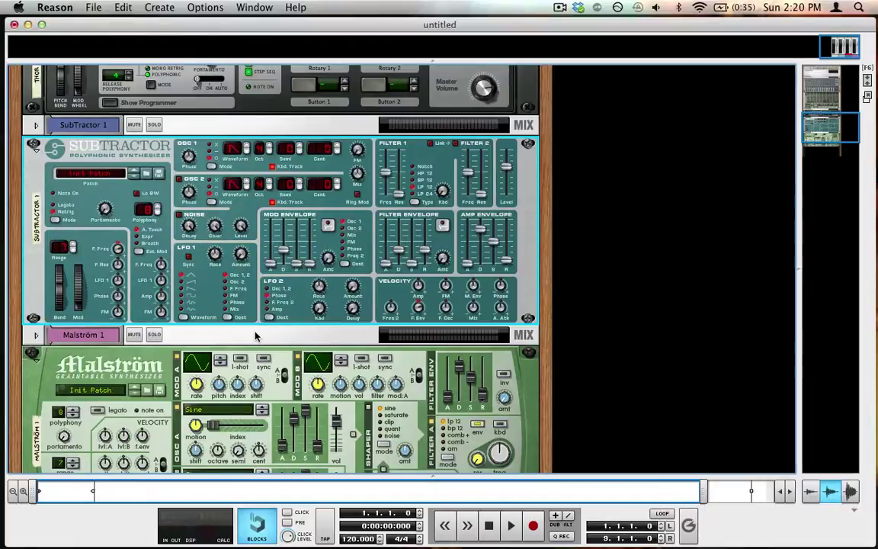
Step: Flip the rack to its rear to show SubTractor 1's Modulation Output jacks
{"action": "key", "text": "Tab"}
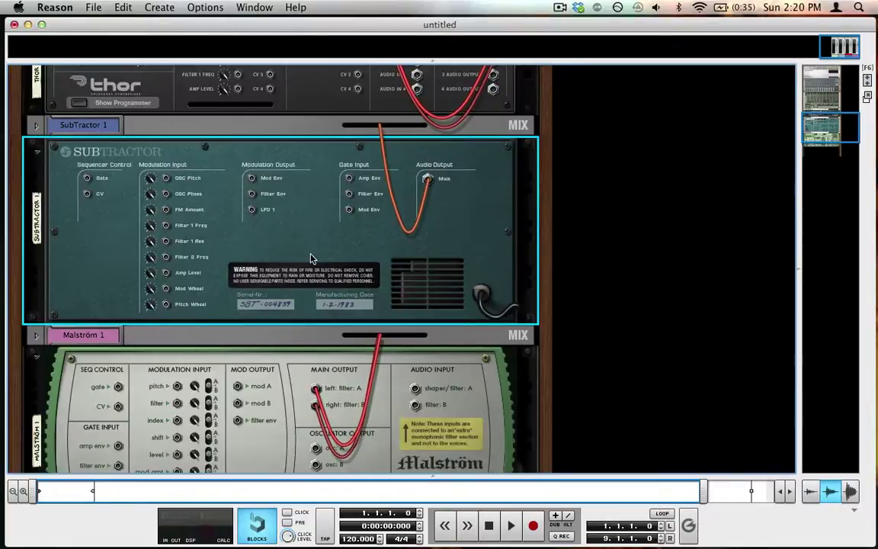
{"action": "key", "text": "Tab"}
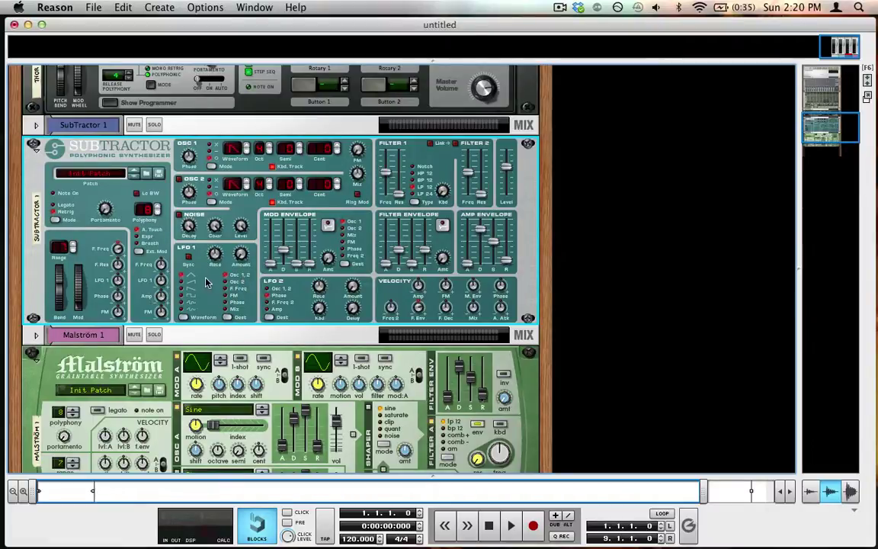
{"action": "key", "text": "Tab"}
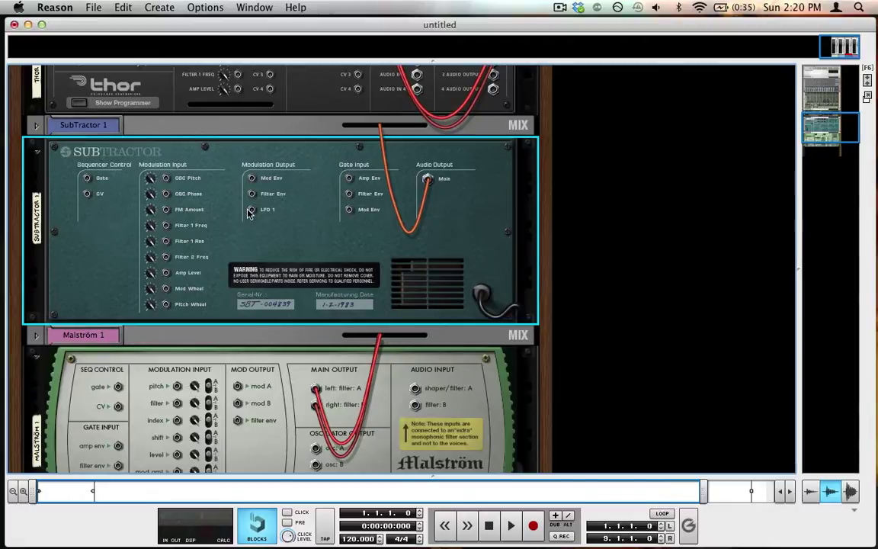
Step: Cable SubTractor's LFO 1 output into its OSC Pitch modulation input and adjust the modulation amount
{"action": "left_click_drag", "start_coordinate": [250, 216], "coordinate": [167, 179]}
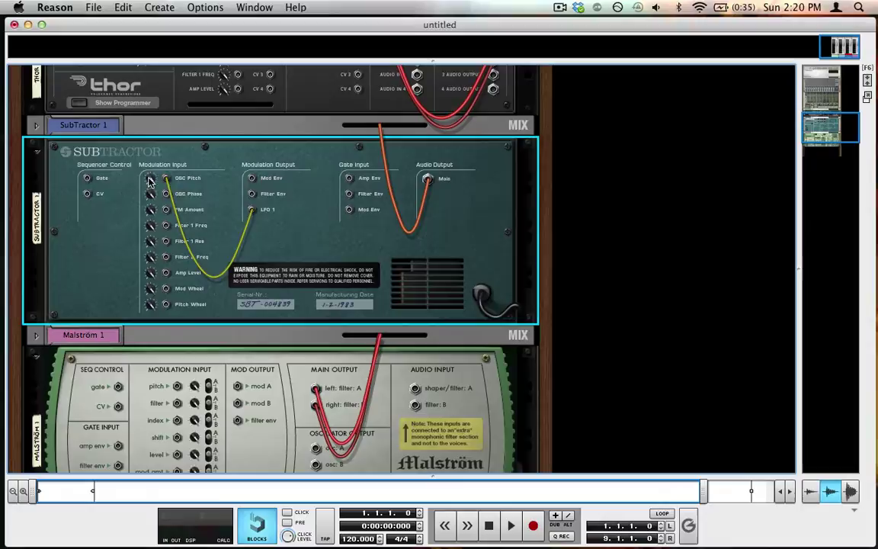
{"action": "left_click_drag", "start_coordinate": [149, 178], "coordinate": [147, 372]}
{"action": "left_click_drag", "start_coordinate": [151, 177], "coordinate": [150, 154]}
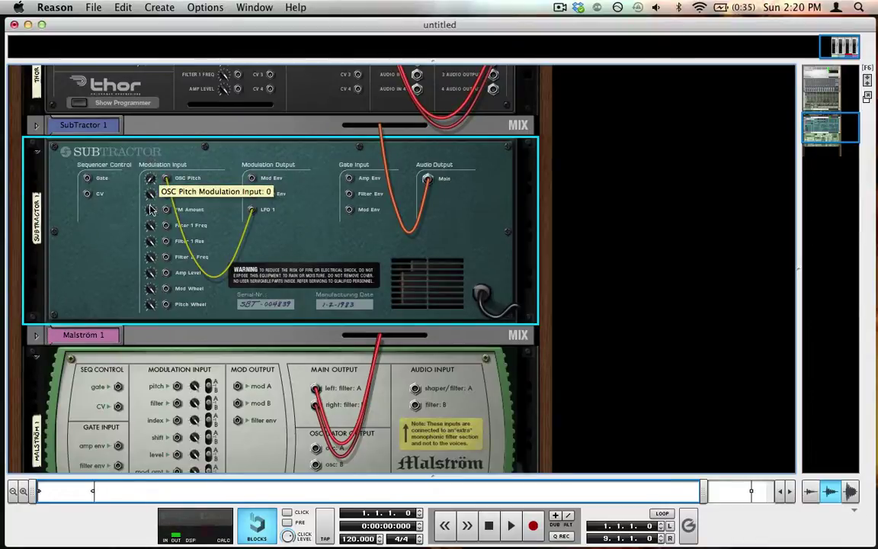
{"action": "left_click_drag", "start_coordinate": [150, 178], "coordinate": [166, 242]}
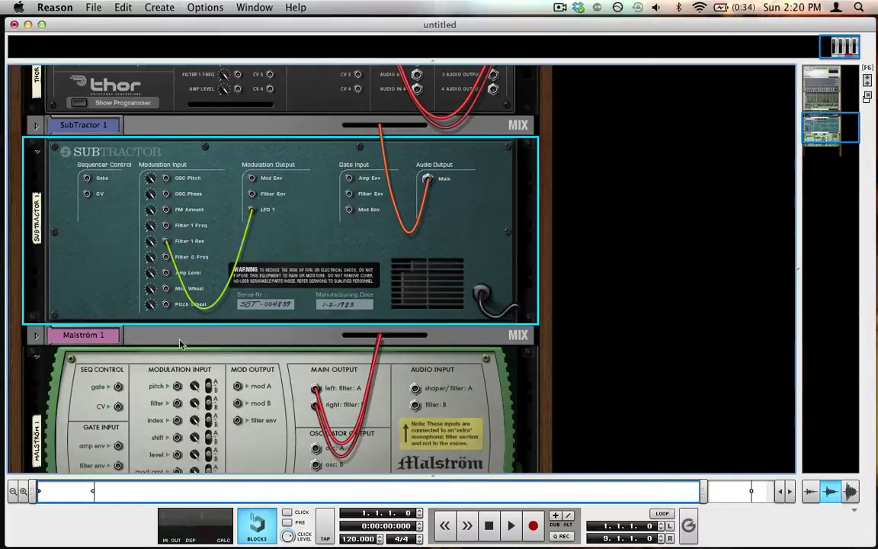
Step: Drag SubTractor's LFO 1 cable off its jack, leaving only the Main audio output cabled
{"action": "left_click_drag", "start_coordinate": [252, 211], "coordinate": [284, 235]}
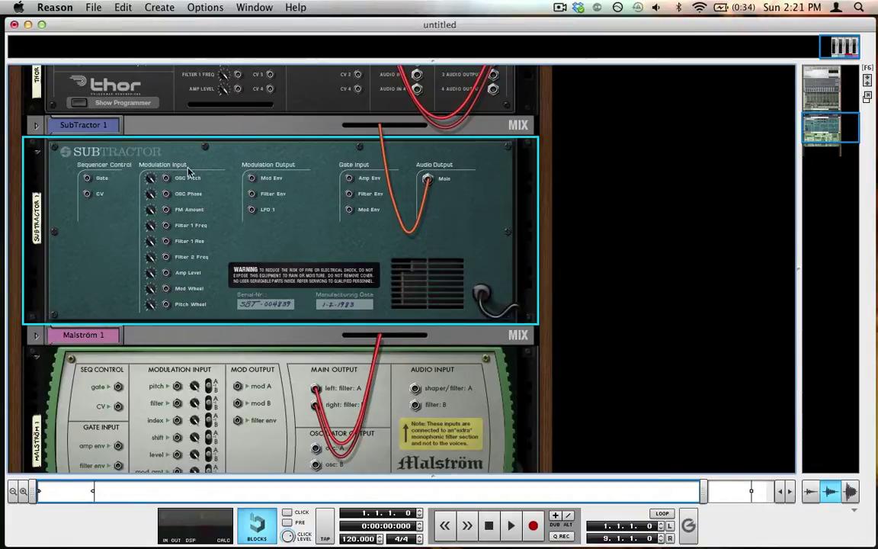
Step: On the rear panel, cable Malström 1's Mod A output to SubTractor 1's Filter 1 Freq input
{"action": "scroll", "coordinate": [274, 224], "scroll_direction": "up", "scroll_amount": 2}
{"action": "scroll", "coordinate": [275, 223], "scroll_direction": "up", "scroll_amount": 2}
{"action": "scroll", "coordinate": [275, 224], "scroll_direction": "down", "scroll_amount": 5}
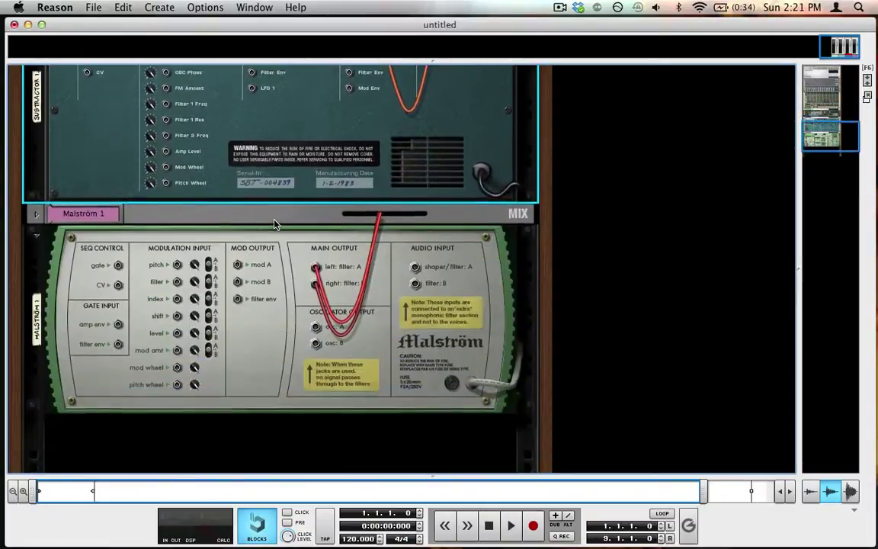
{"action": "key", "text": "Tab"}
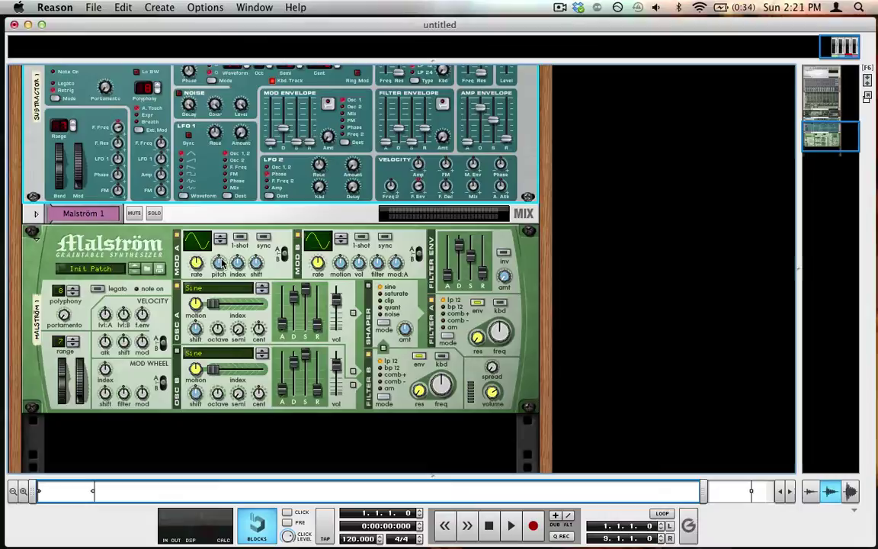
{"action": "key", "text": "Tab"}
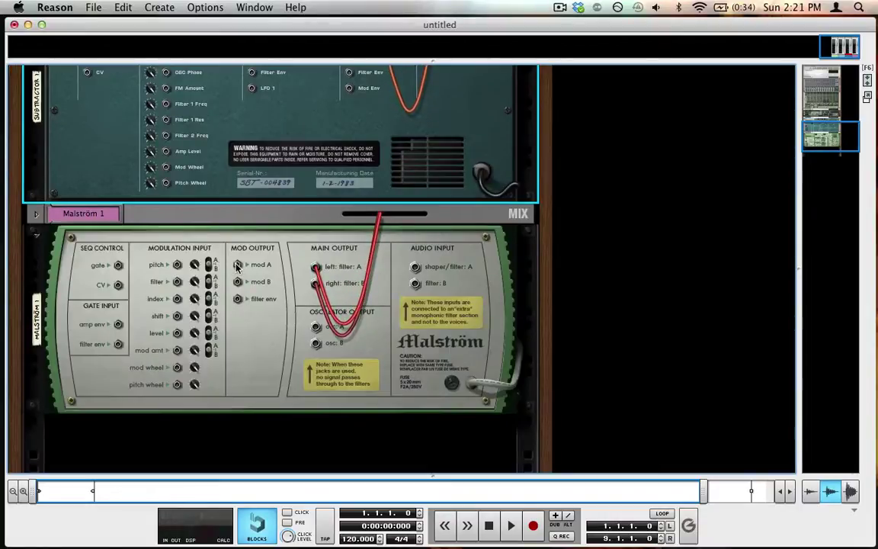
{"action": "left_click", "coordinate": [171, 235]}
{"action": "left_click_drag", "start_coordinate": [172, 234], "coordinate": [166, 174]}
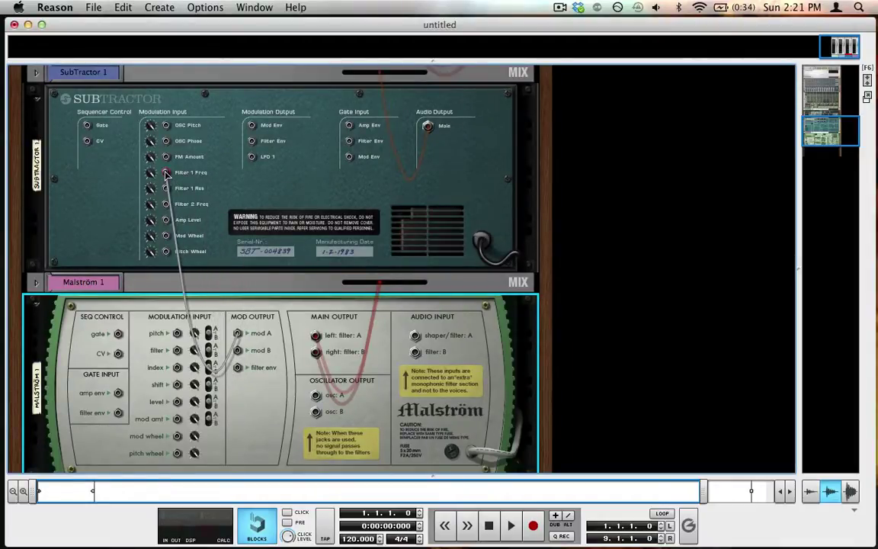
Step: On the front panel, turn Malström 1's Modulator A Rate to about 86, then check the back cables
{"action": "key", "text": "Tab"}
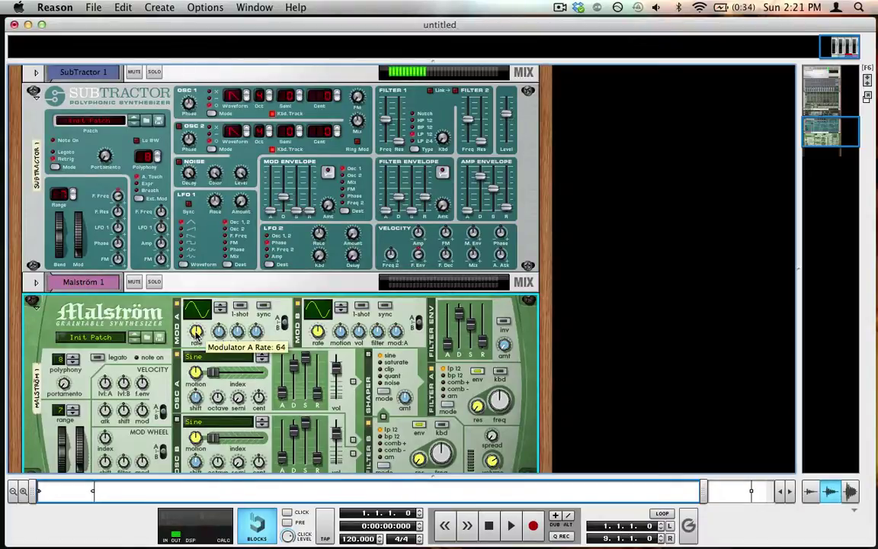
{"action": "left_click_drag", "start_coordinate": [196, 340], "coordinate": [192, 342]}
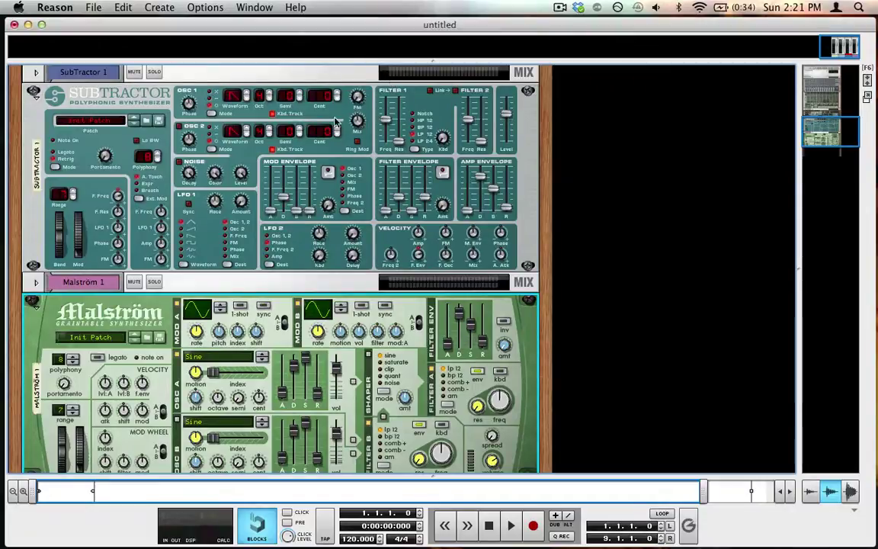
{"action": "left_click_drag", "start_coordinate": [190, 336], "coordinate": [176, 299]}
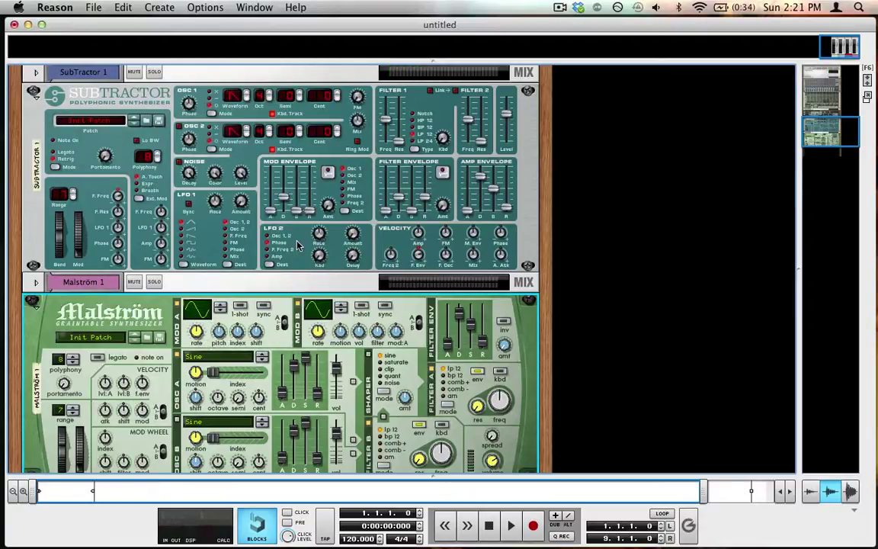
{"action": "key", "text": "Tab"}
{"action": "key", "text": "Tab"}
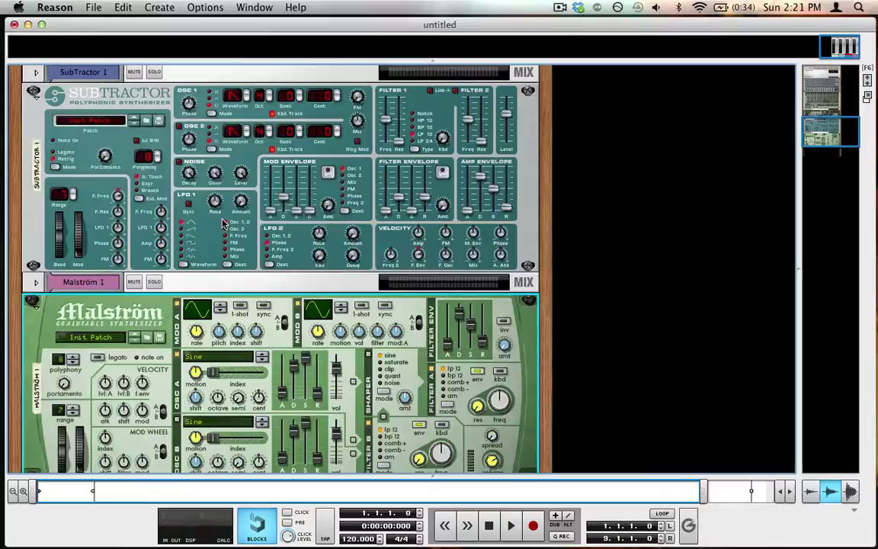
{"action": "key", "text": "Tab"}
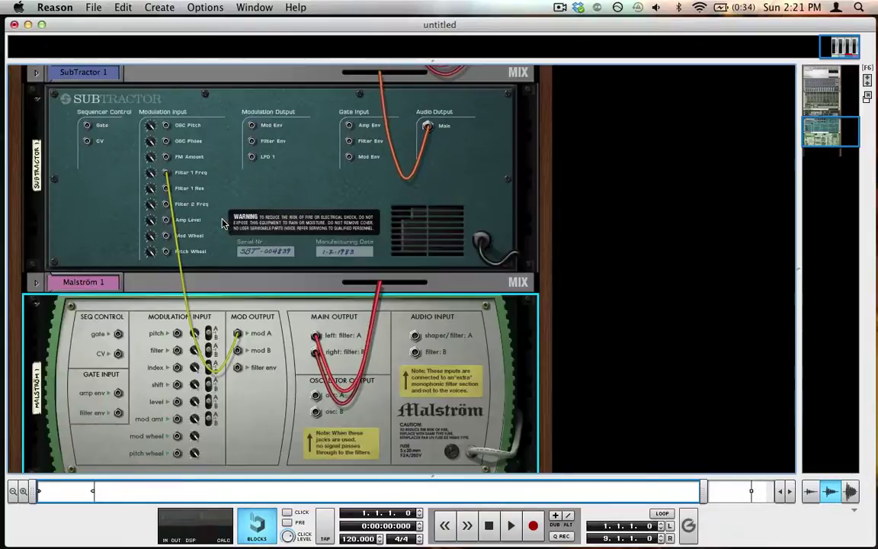